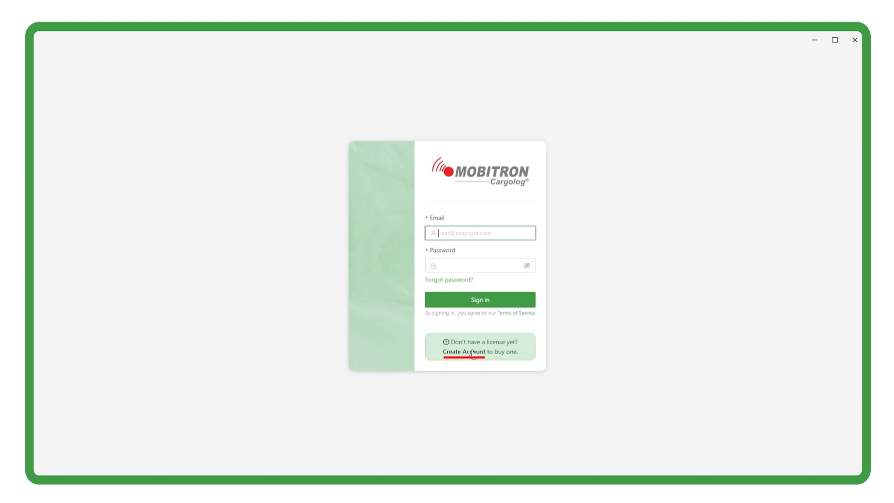
- Create an account with the user's name, email and password, plus the company details for "Mobitron AB - Demo account" in Sweden
left_click(473, 353)
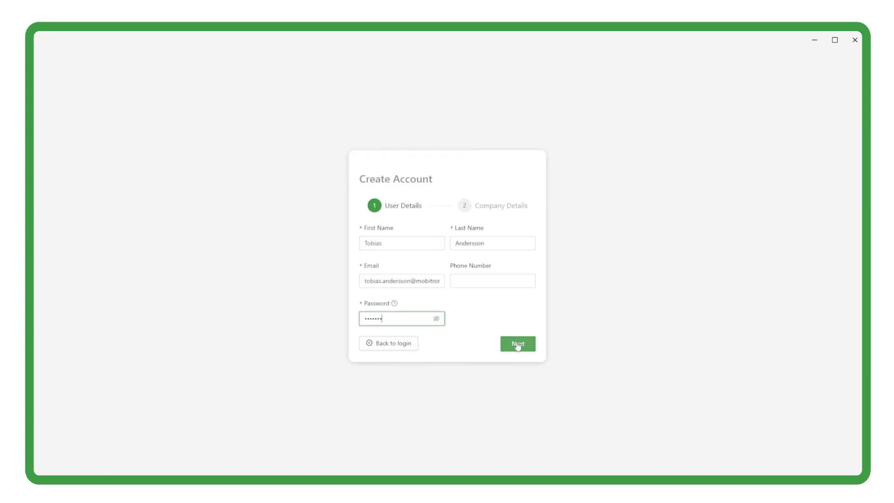
left_click(518, 346)
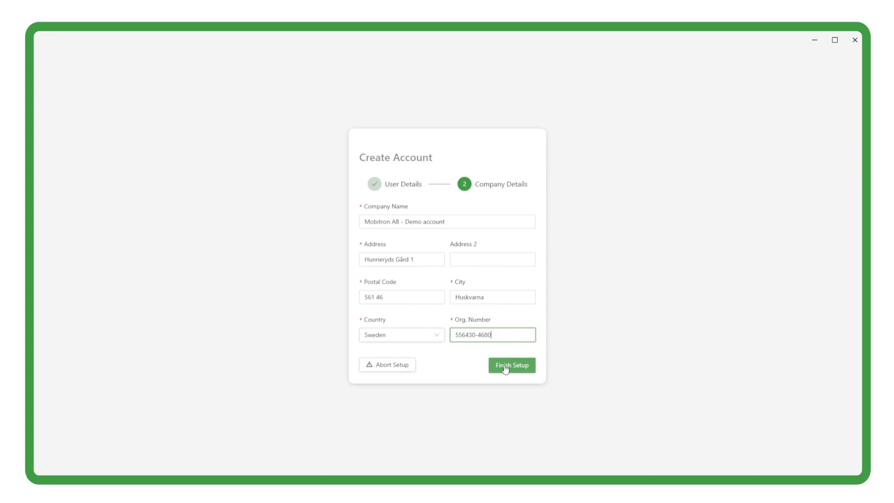
left_click(505, 367)
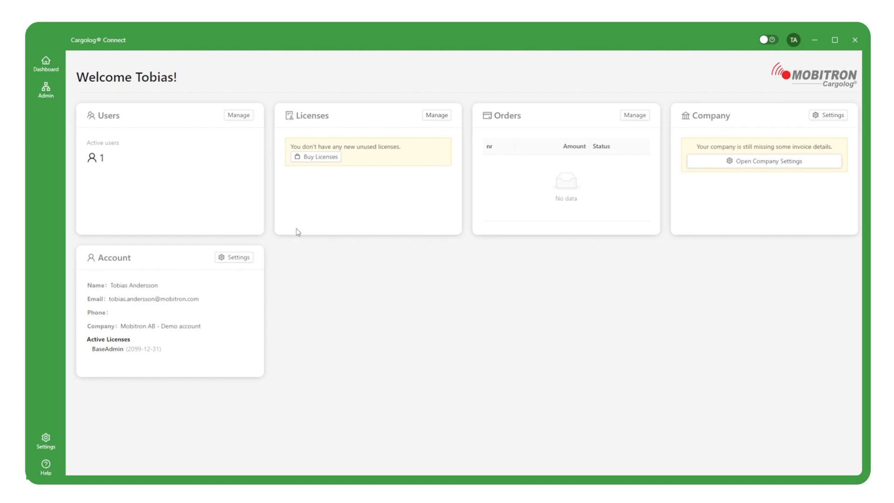
- Open the license store and set the currency to EUR in the general settings
left_click(46, 95)
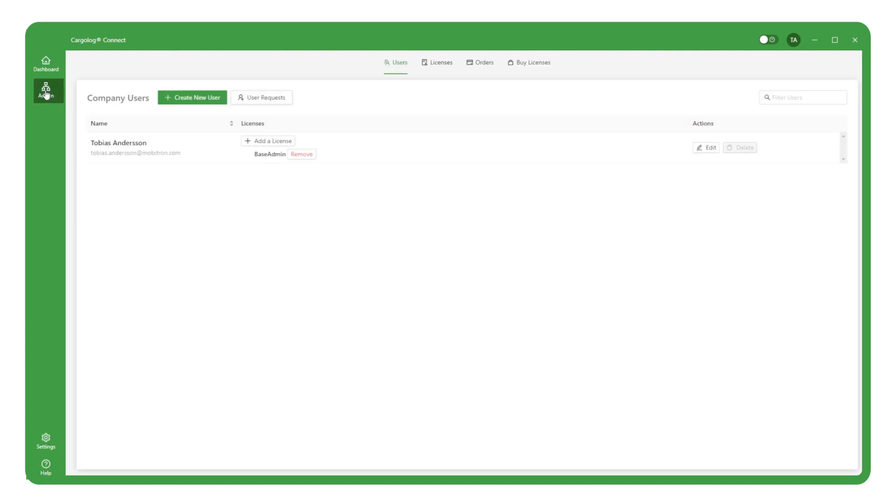
left_click(533, 69)
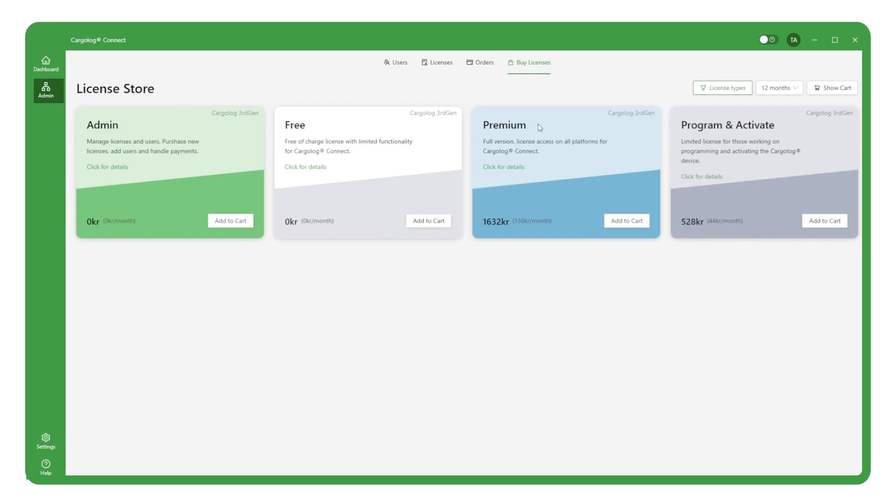
left_click(793, 40)
left_click(721, 88)
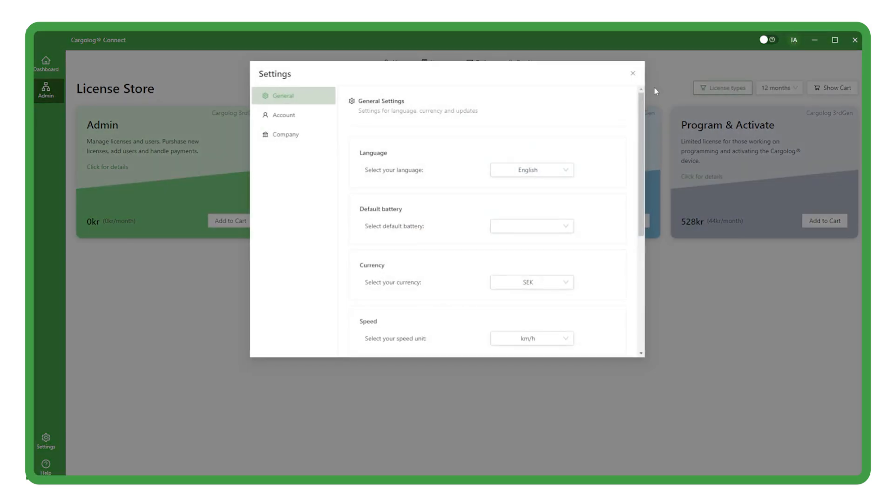
scroll(445, 210, "down", 1)
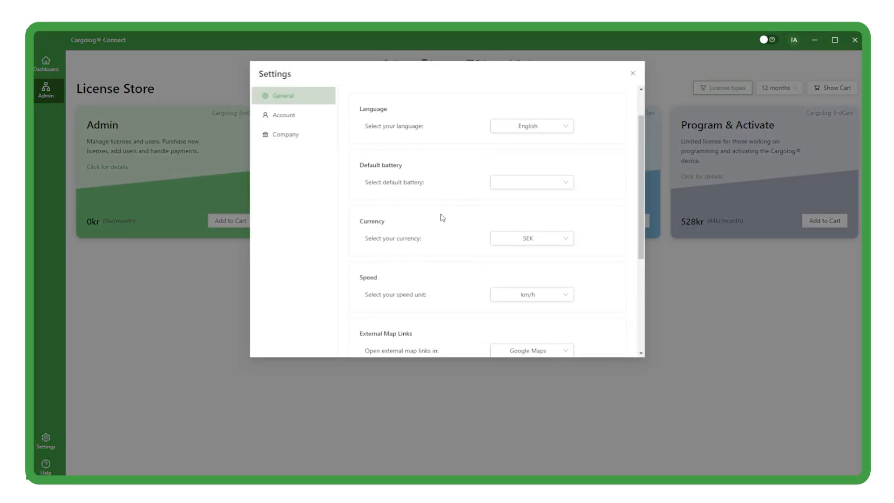
left_click(525, 243)
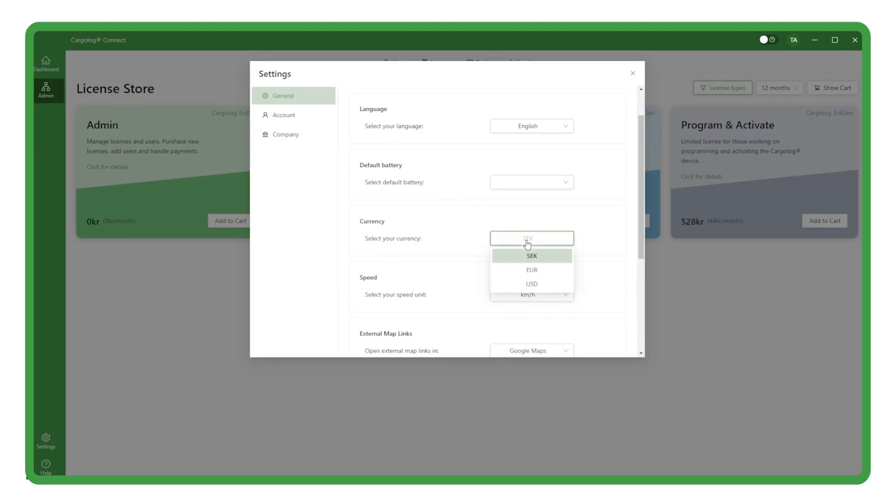
left_click(536, 272)
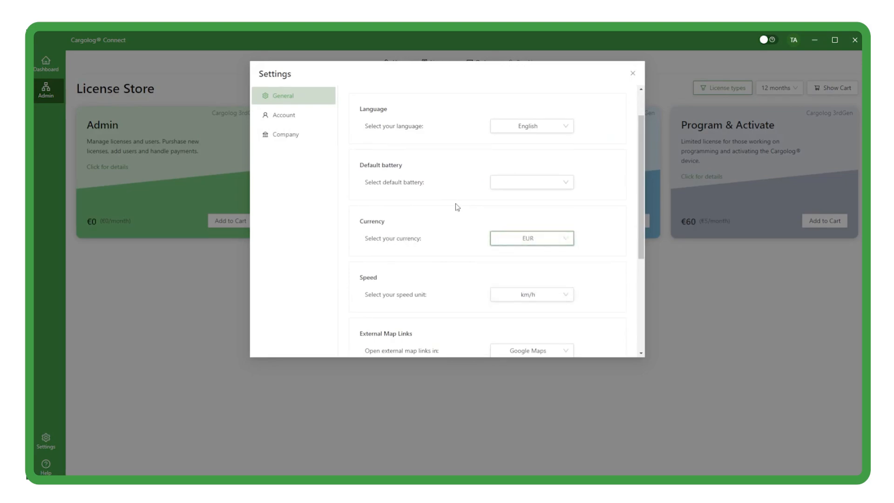
left_click(633, 74)
- Select the 12-month license period in the store and view the details of the Admin license
left_click(787, 88)
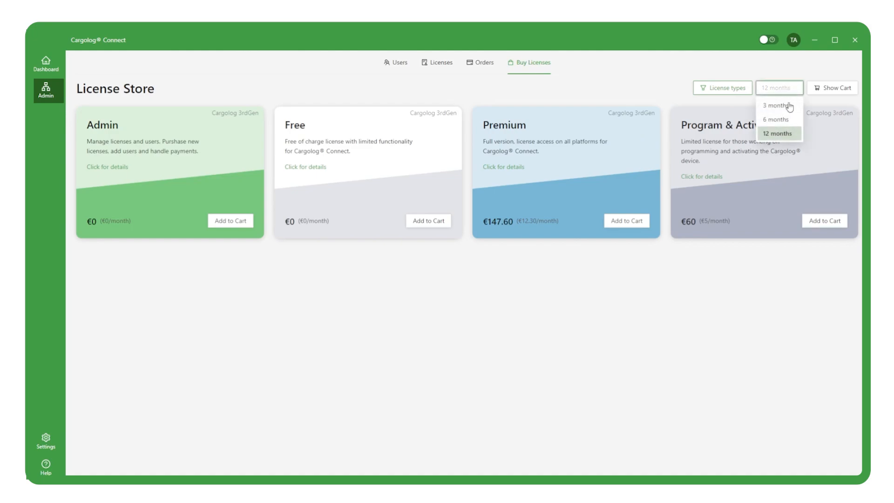
left_click(782, 134)
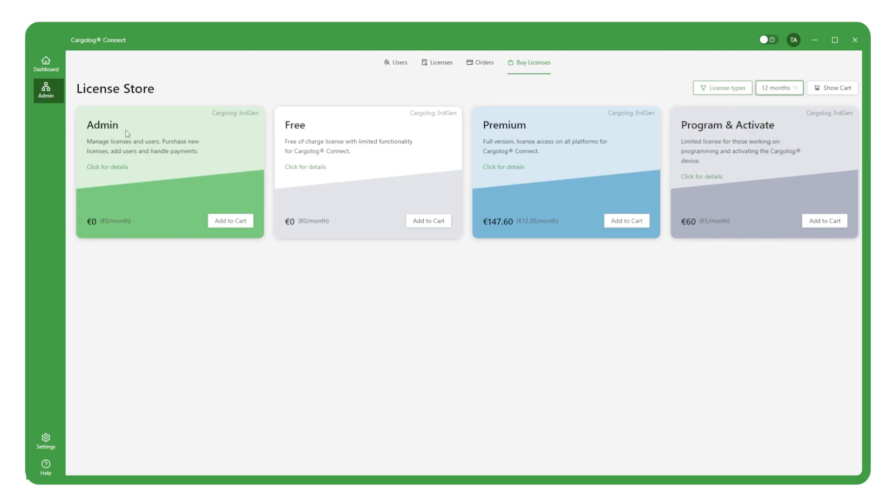
left_click(107, 169)
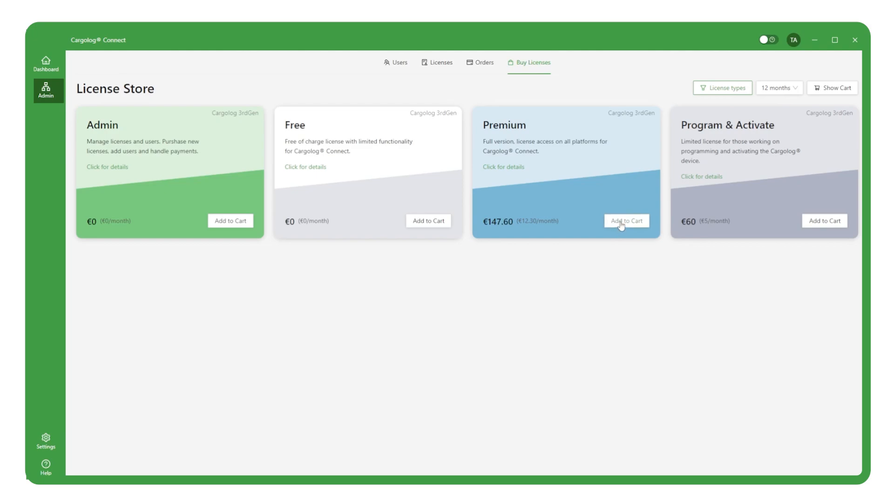
- Add one Premium and five Free 12-month licenses to the cart and check out with invoice as the payment method
left_click(621, 225)
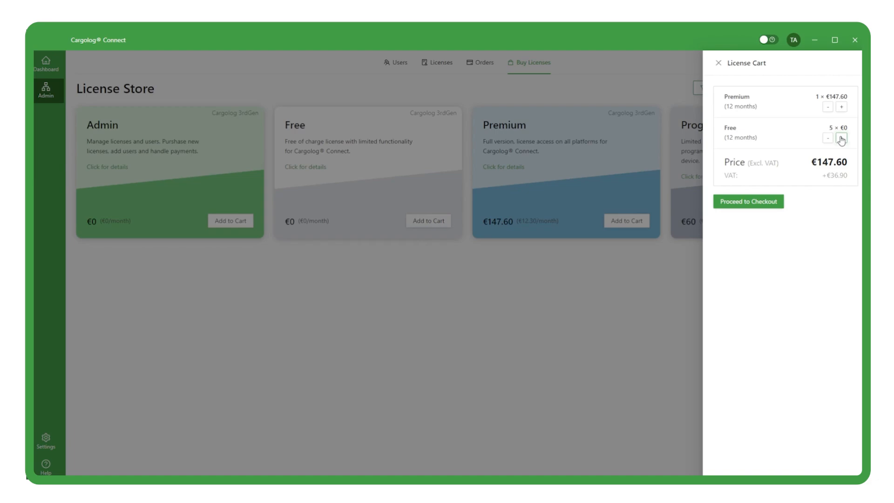
left_click(746, 203)
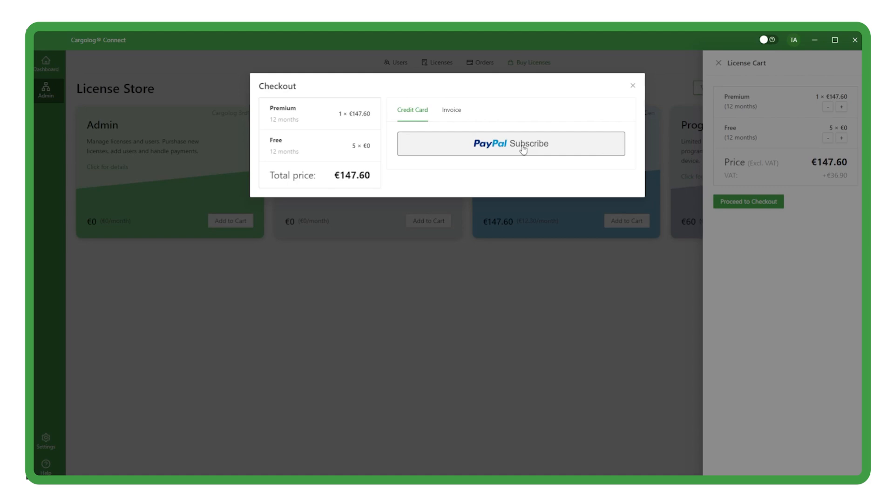
left_click(453, 113)
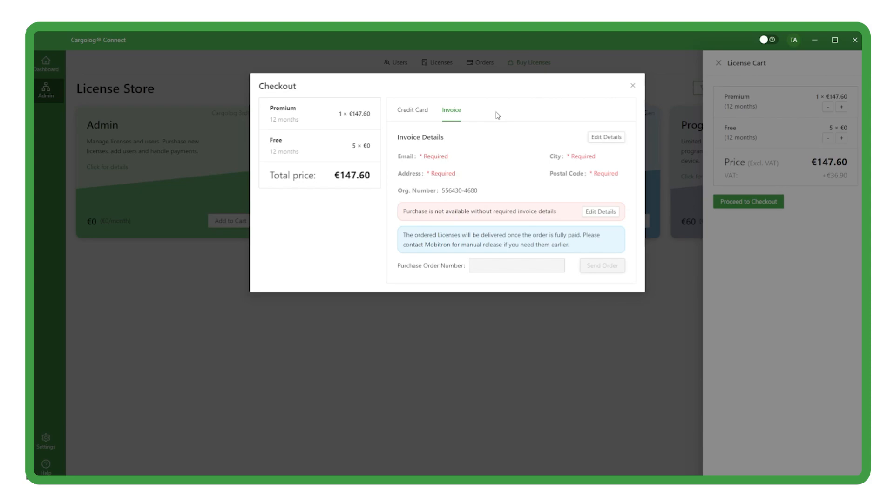
- Fill in the invoice email, address, postal code and city, and save the invoice details
left_click(607, 137)
left_click(424, 122)
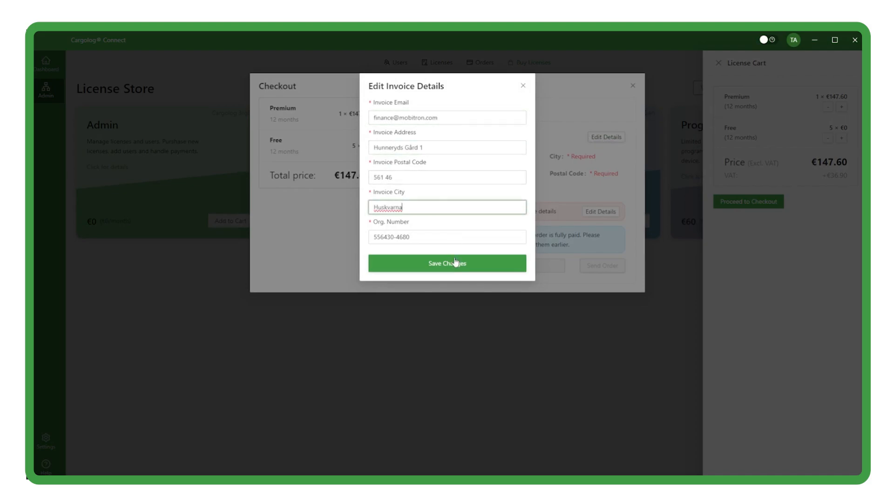
left_click(455, 262)
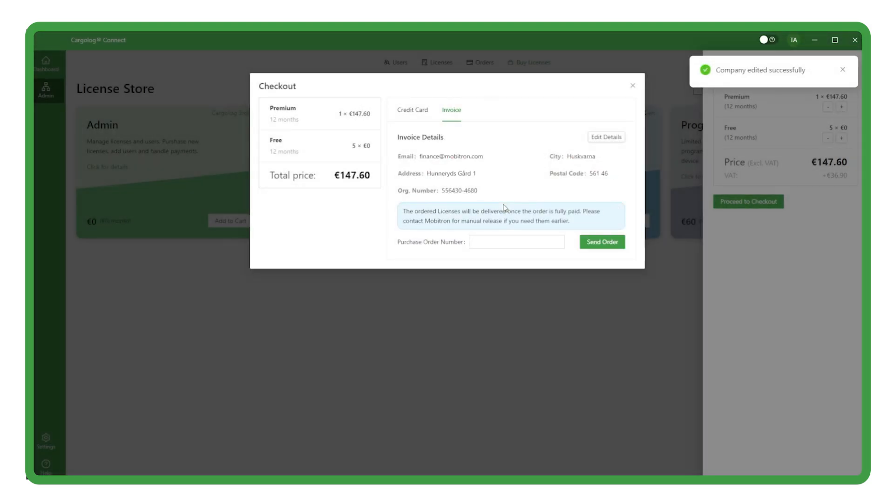
- Enter the purchase order number and send the license order
left_click(488, 240)
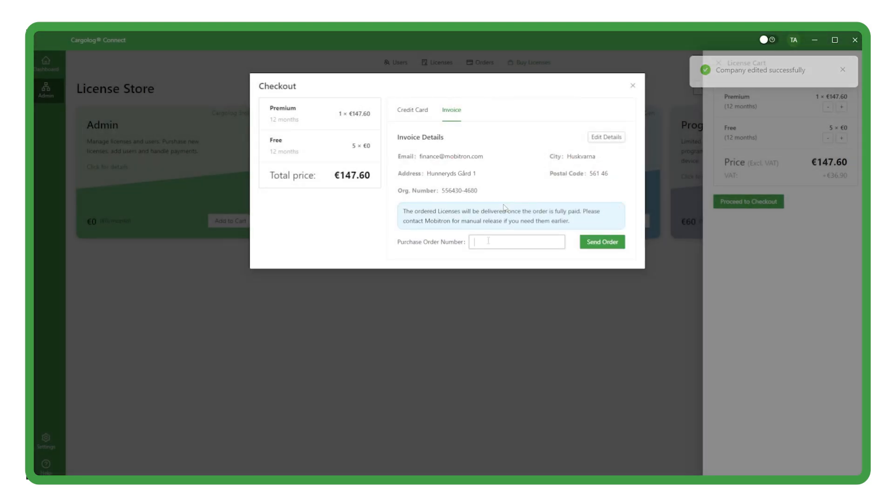
type("HS")
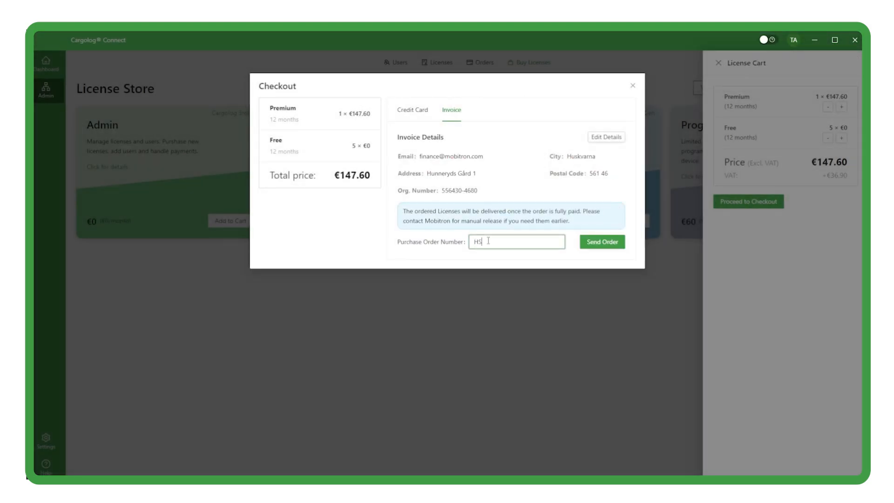
type("2024-2447")
left_click(596, 245)
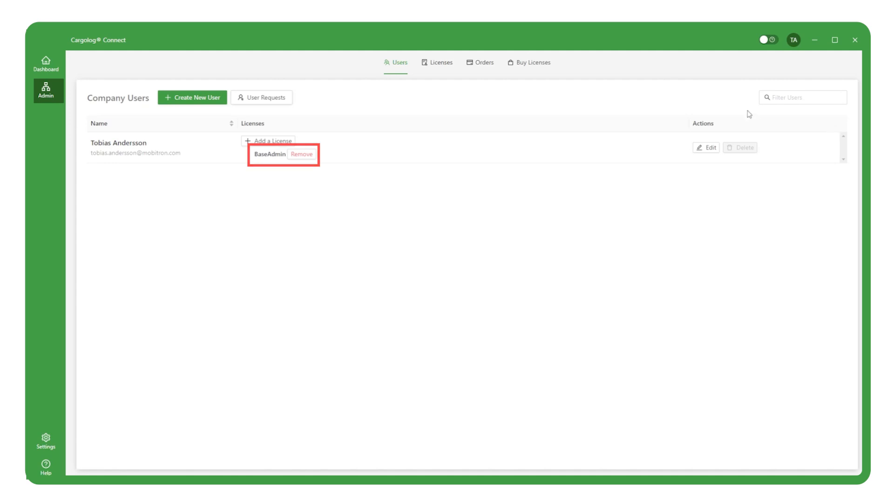
- Assign the Premium Cargolog 3rdGen license to the existing BaseAdmin user
left_click(268, 142)
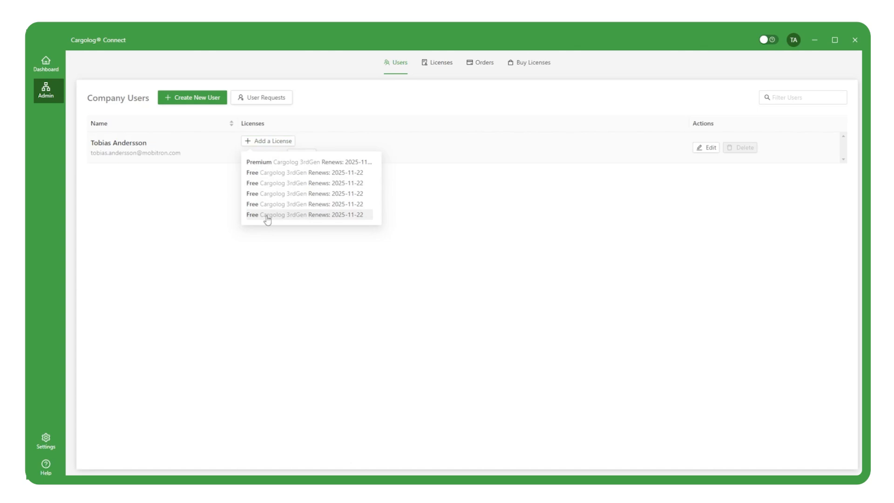
left_click(265, 167)
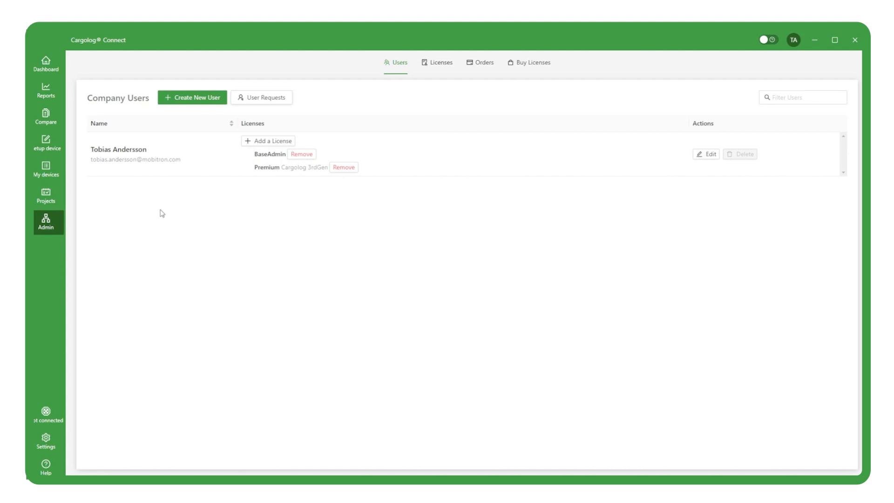
- Create a new company user with first name, last name and email, and assign a Free Cargolog 3rdGen license to that user
left_click(210, 99)
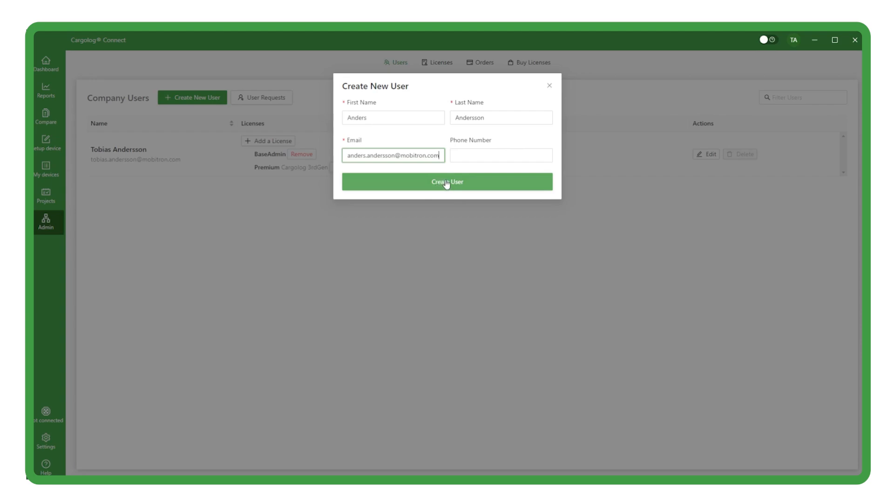
left_click(446, 183)
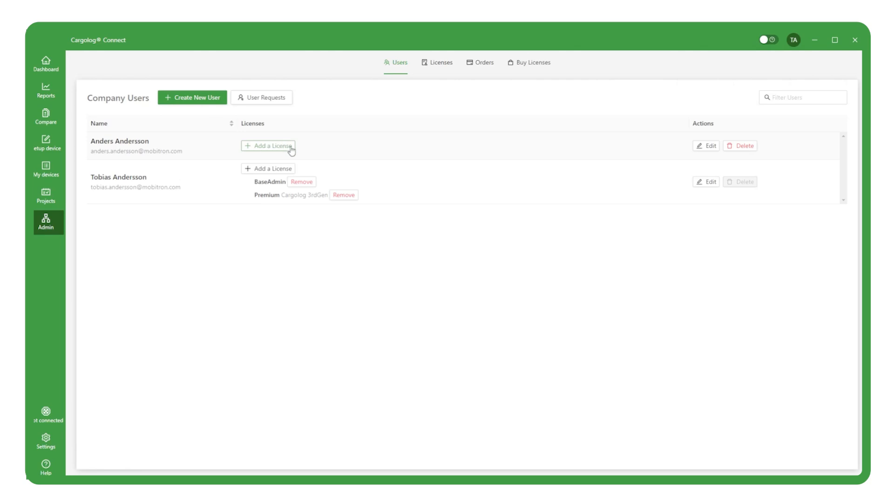
left_click(291, 150)
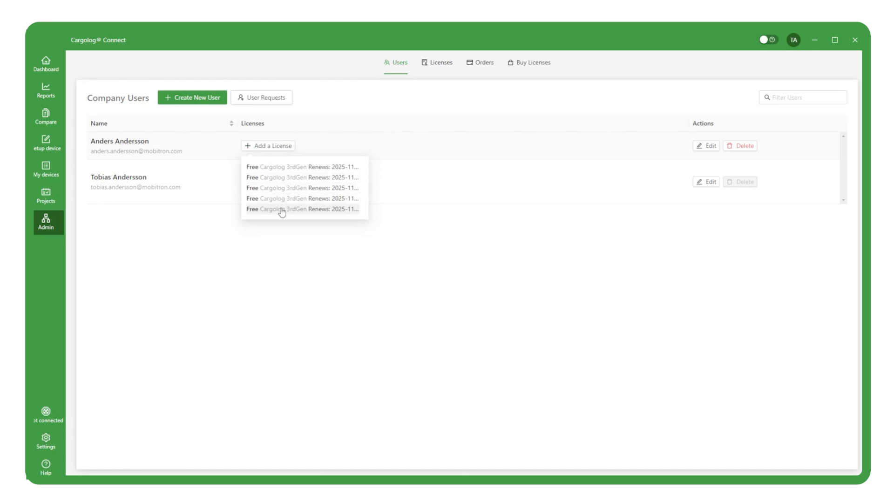
left_click(268, 167)
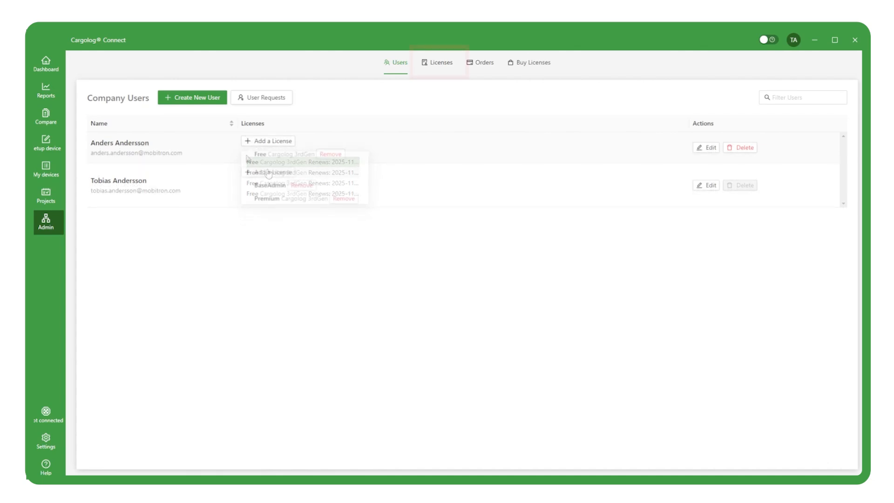
- Check which user holds the assigned Free license in the license plans, and view the details of the invoice order
left_click(438, 66)
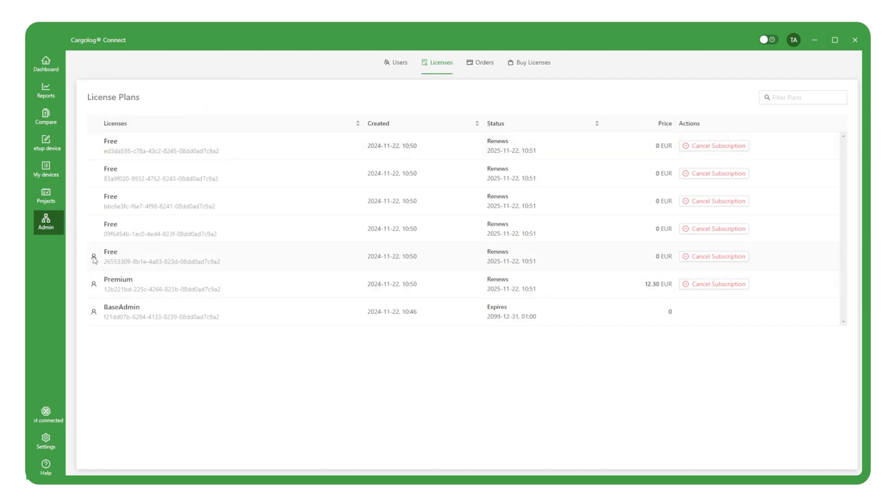
mouse_move(95, 259)
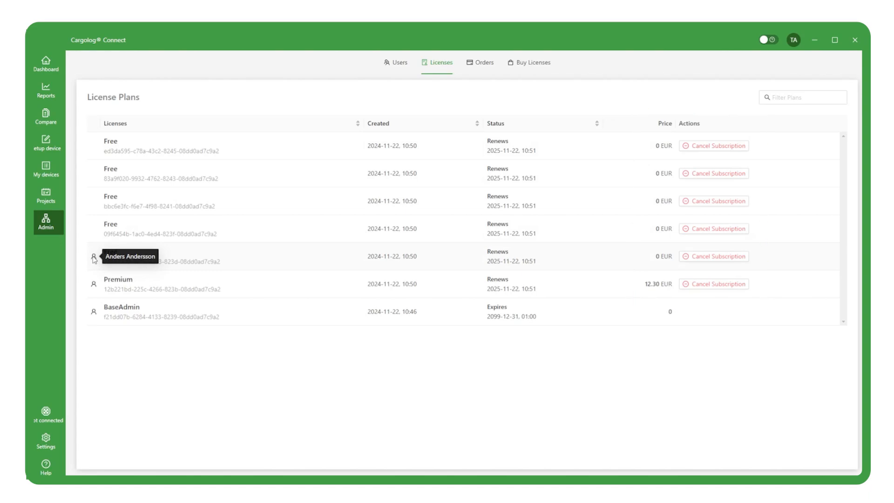
left_click(485, 66)
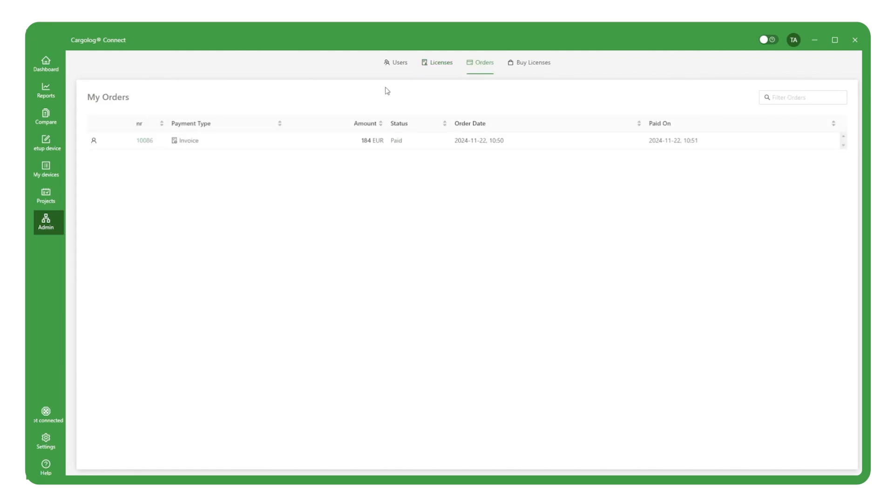
left_click(145, 141)
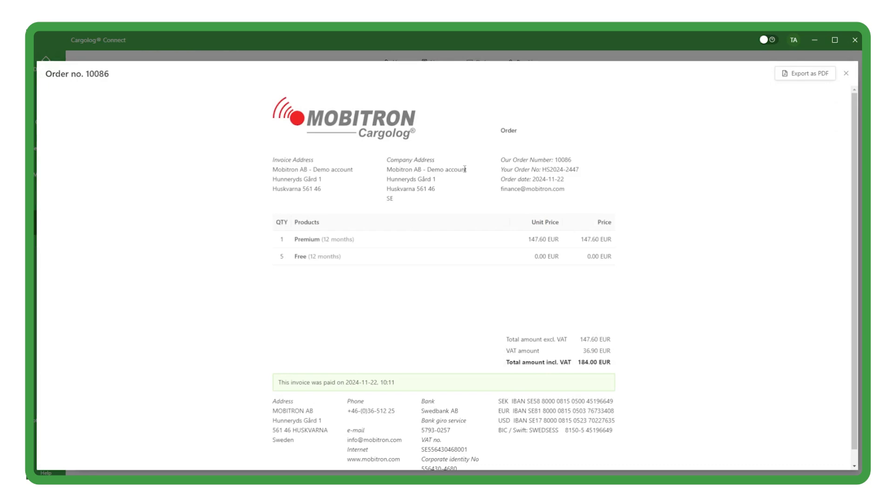